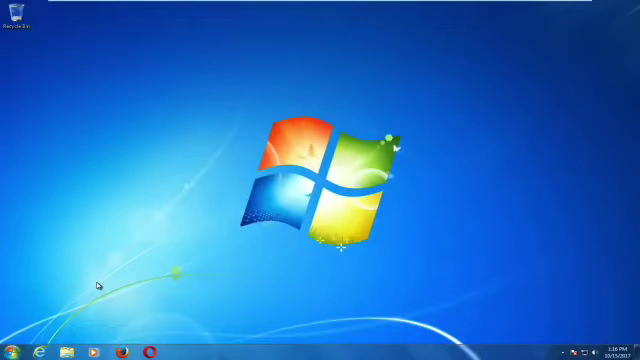
Step: Open the Start menu and expand the Shut down options to reveal Restart
key("super")
key("Right")
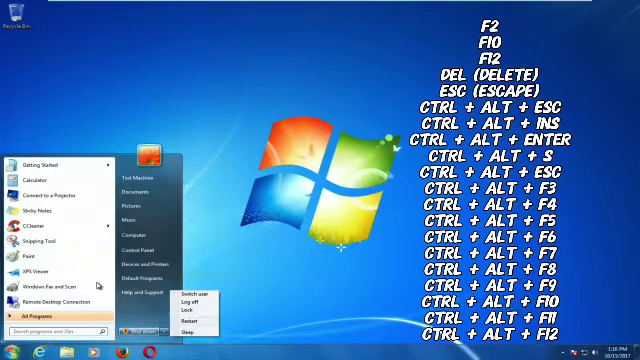
Step: Restart the PC to reach the boot menu with removable, hard drive, CD-ROM and network options
key("Escape")
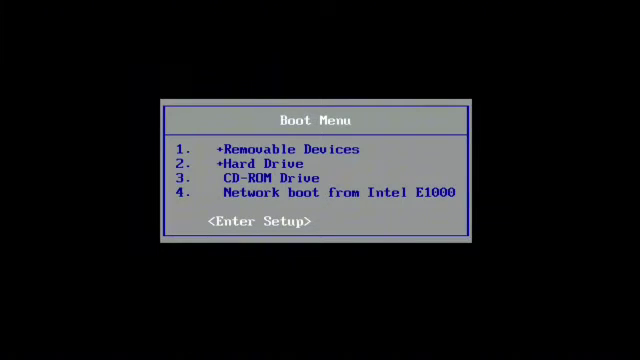
Step: Enter PhoenixBIOS Setup, browse the tabs, return to Security and Main, then highlight Primary Slave
key("Return")
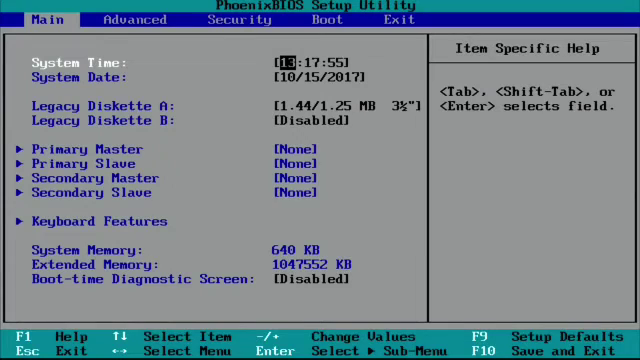
key("Right")
key("Right")
key("Right")
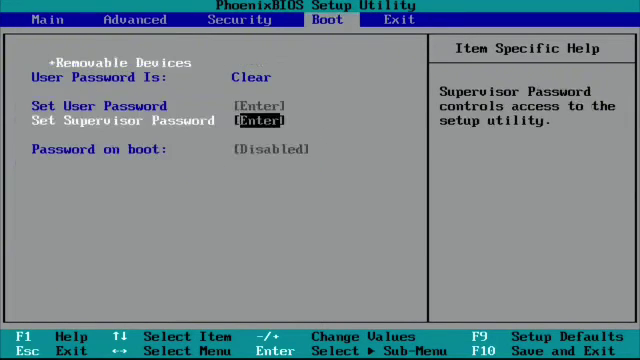
key("Right")
key("Left")
key("Left")
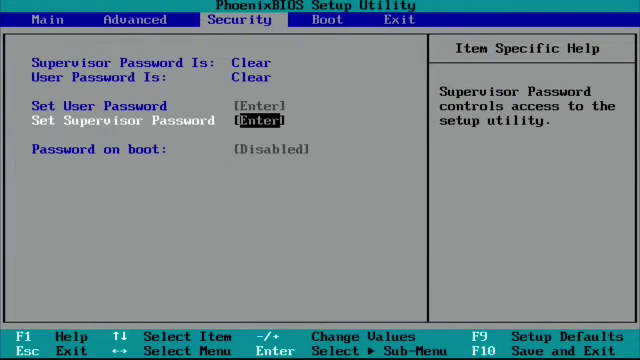
key("Left")
key("Left")
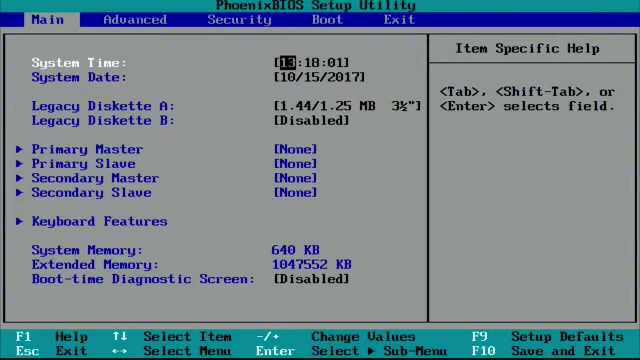
key("Down")
key("Down")
key("Down")
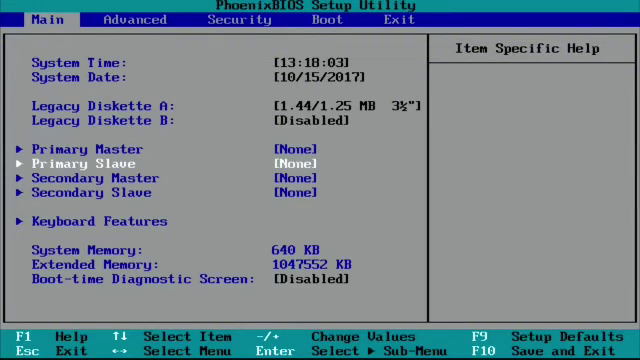